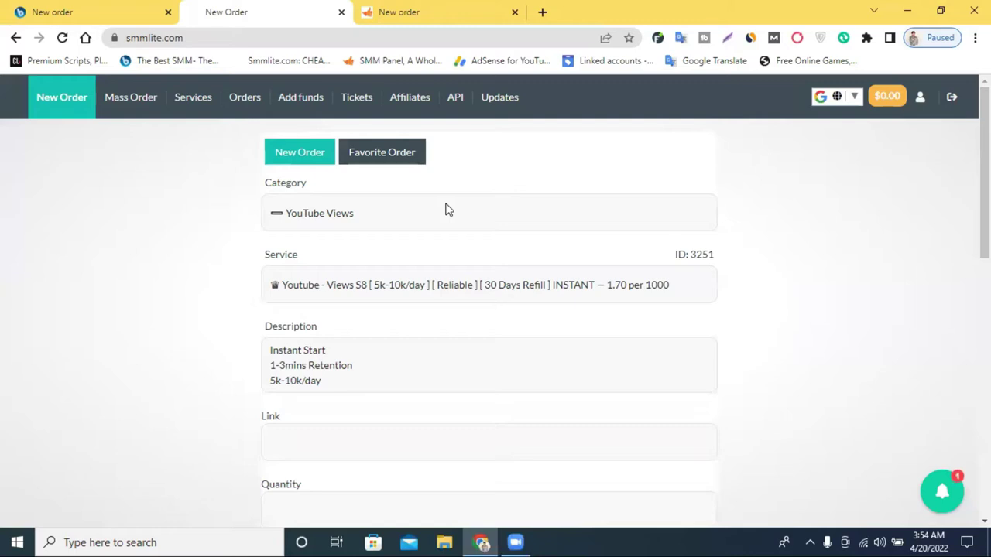
# - Switch to the best-smm.com tab and examine its dashboard and new order form, glancing at the smmlite.com order page
pyautogui.click(137, 11)
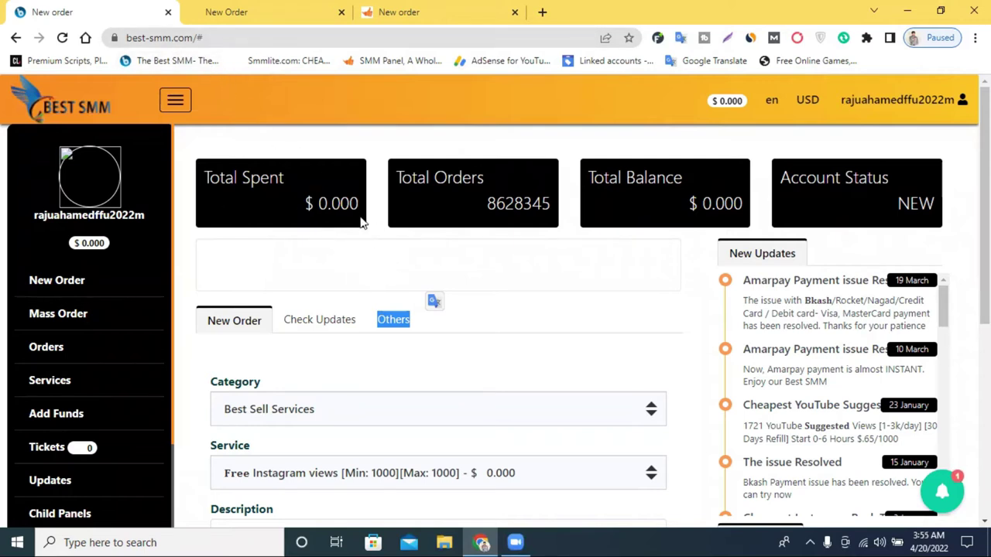
pyautogui.click(269, 271)
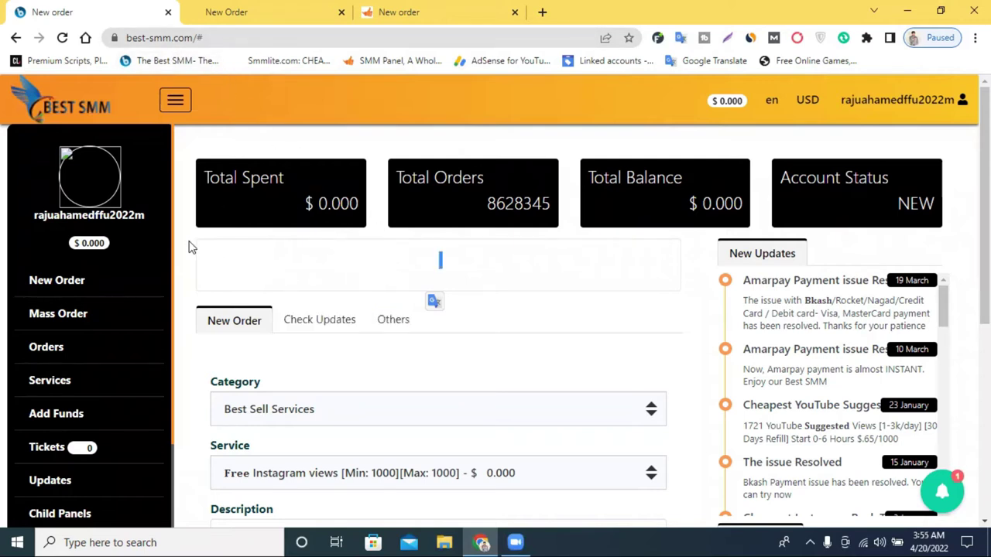
pyautogui.doubleClick(144, 261)
pyautogui.click(142, 184)
pyautogui.scroll(-4, 459, 281)
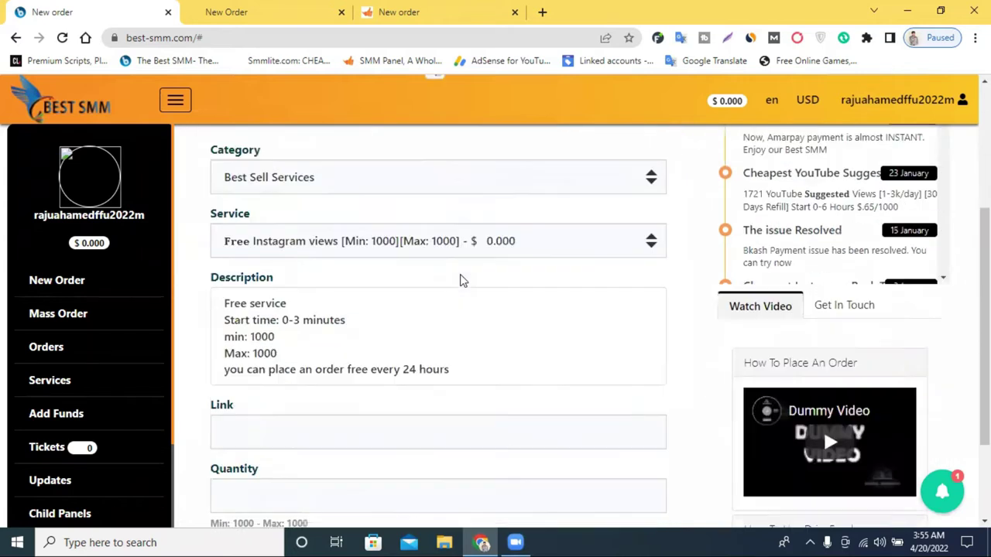
pyautogui.scroll(3, 467, 279)
pyautogui.scroll(2, 467, 280)
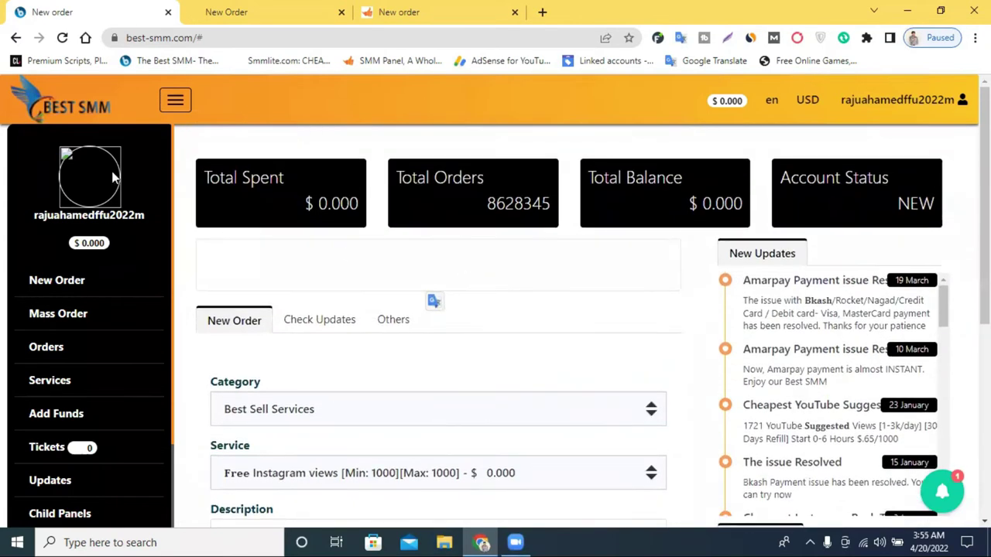
pyautogui.click(197, 11)
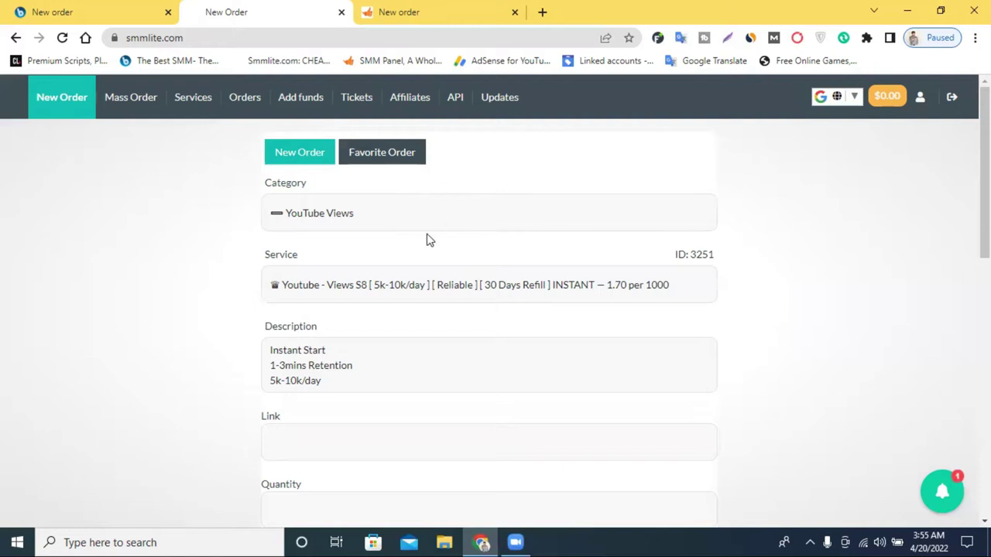
pyautogui.click(140, 10)
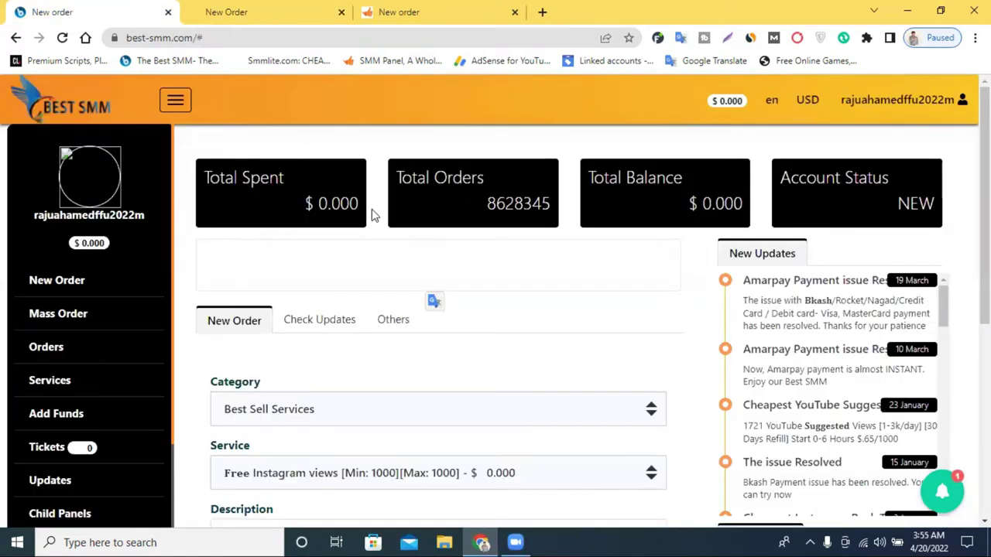
pyautogui.scroll(-5, 369, 343)
pyautogui.scroll(4, 369, 341)
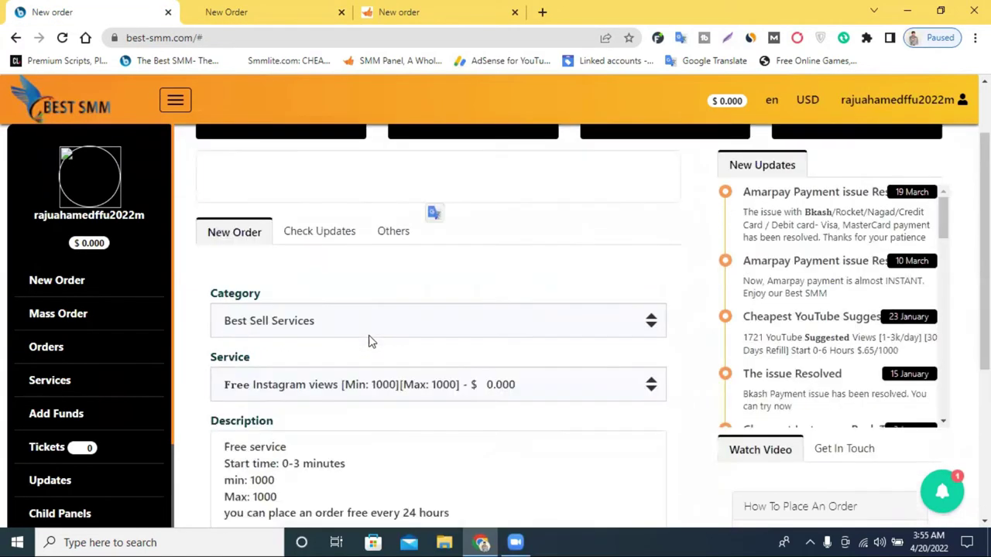
pyautogui.click(341, 349)
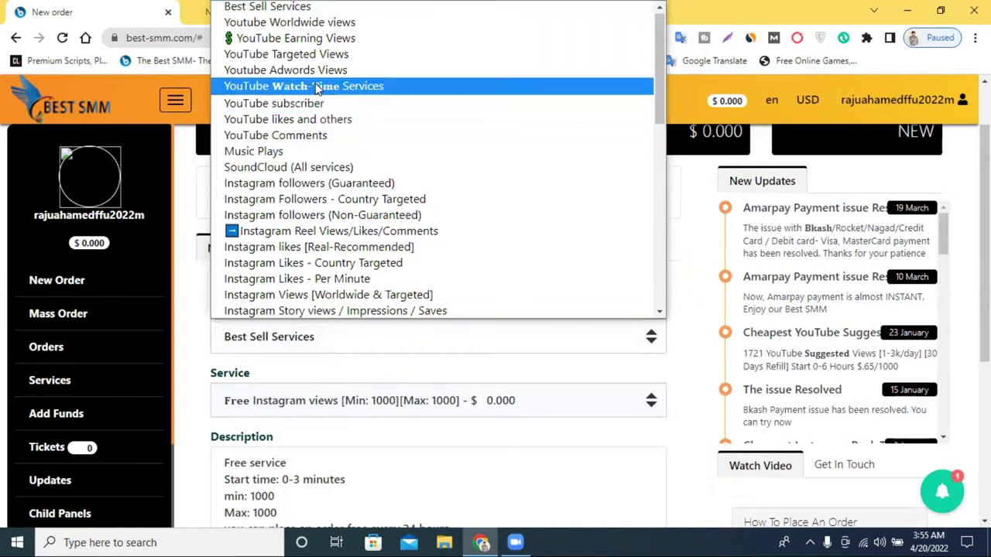
pyautogui.click(370, 246)
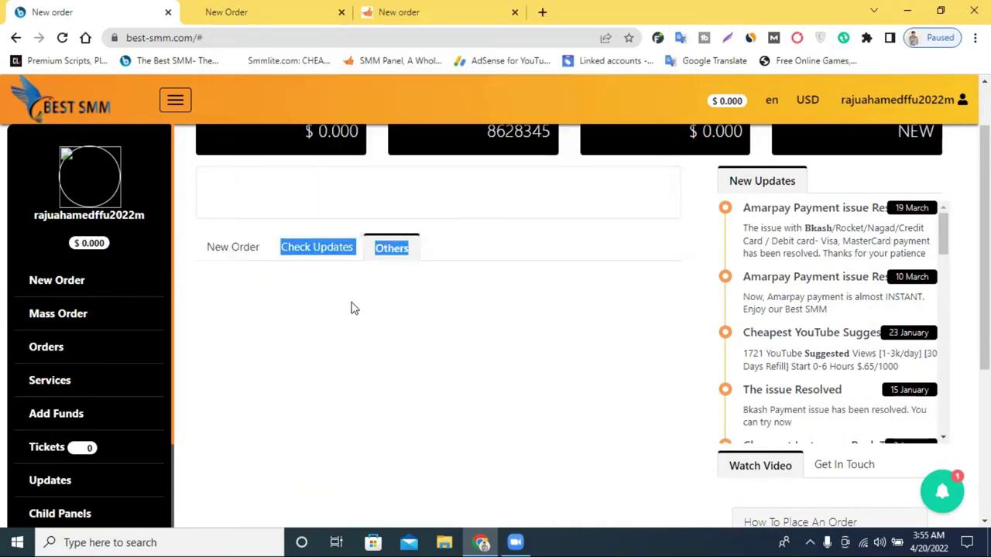
pyautogui.scroll(1, 452, 314)
pyautogui.click(310, 280)
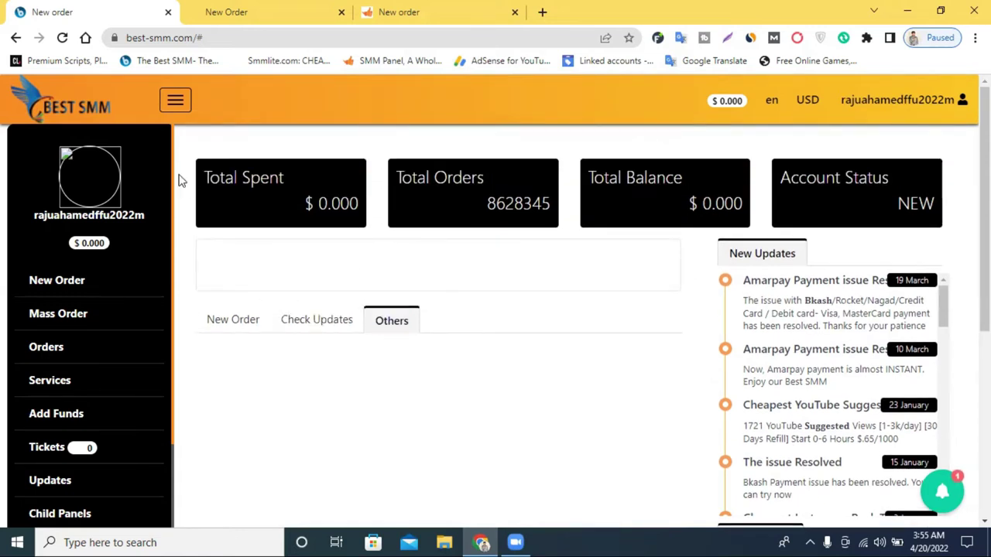
pyautogui.click(239, 328)
pyautogui.scroll(-3, 306, 318)
pyautogui.scroll(1, 339, 307)
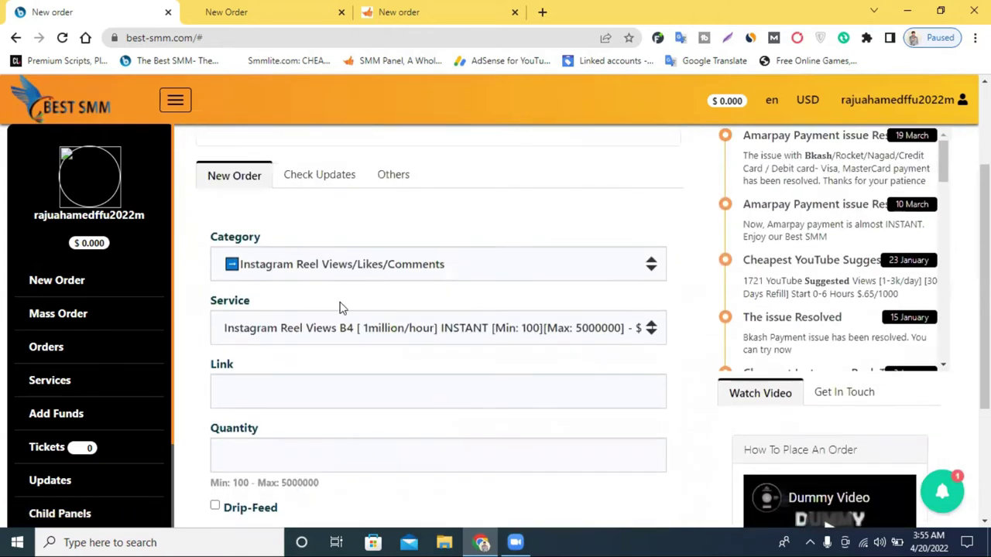
# - Set the best-smm.com order category to Instagram followers (Guaranteed)
pyautogui.click(385, 279)
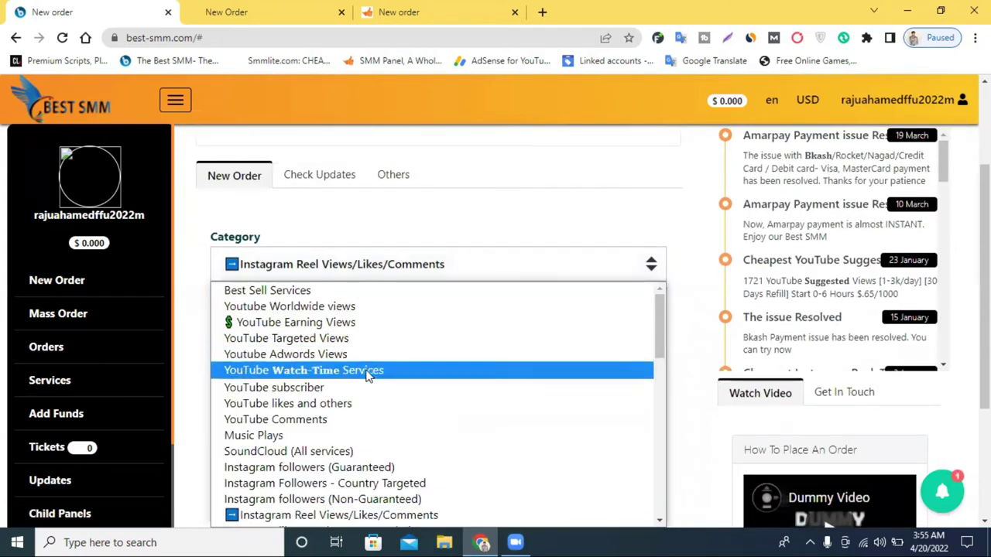
pyautogui.click(310, 467)
pyautogui.scroll(-3, 313, 389)
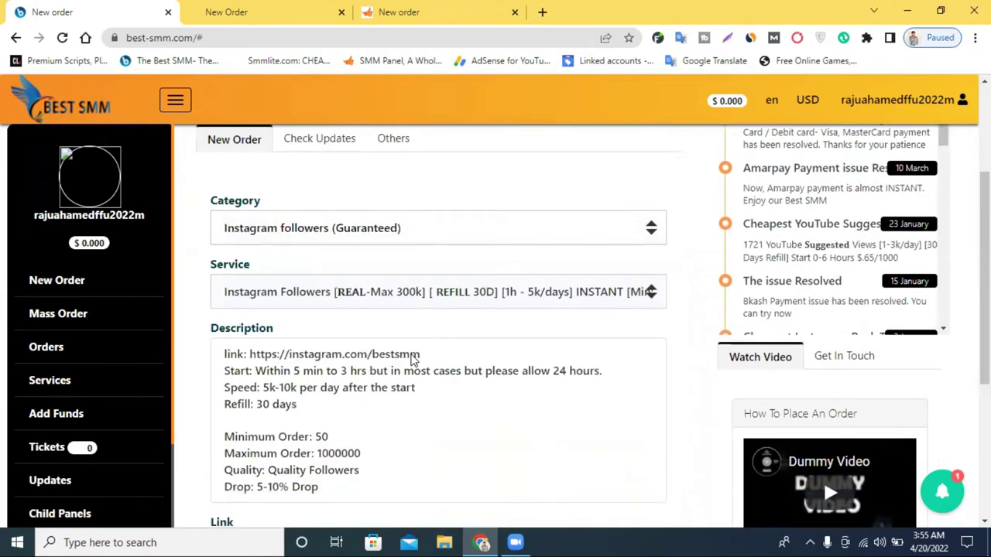
# - Set the quantity of the Instagram followers order to 1000 so its charge is calculated
pyautogui.scroll(-3, 313, 391)
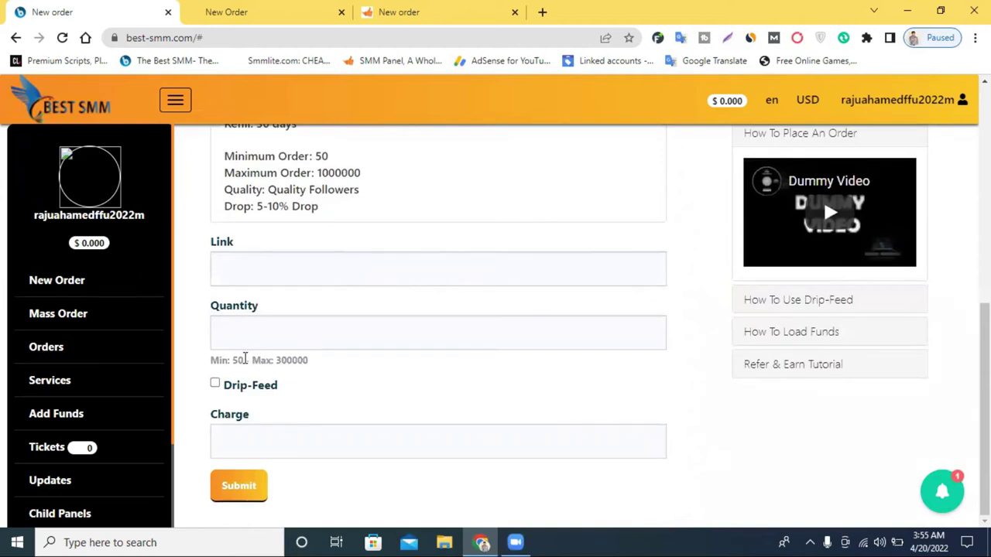
pyautogui.click(239, 324)
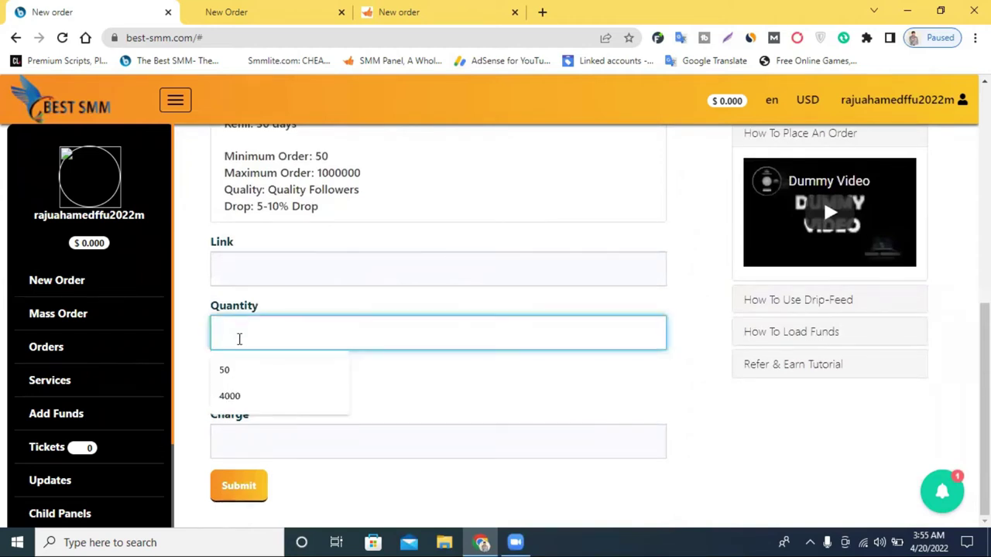
pyautogui.write('1000')
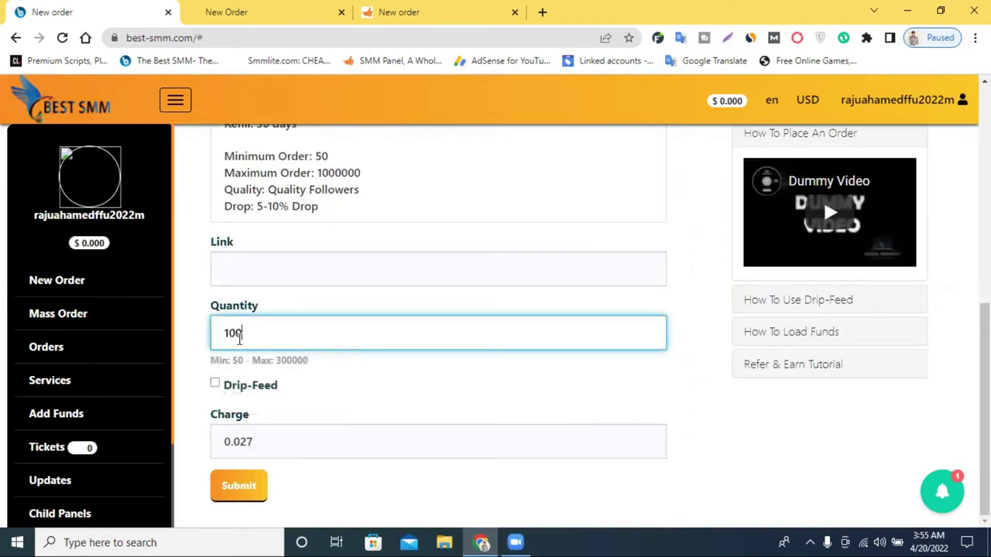
pyautogui.click(401, 399)
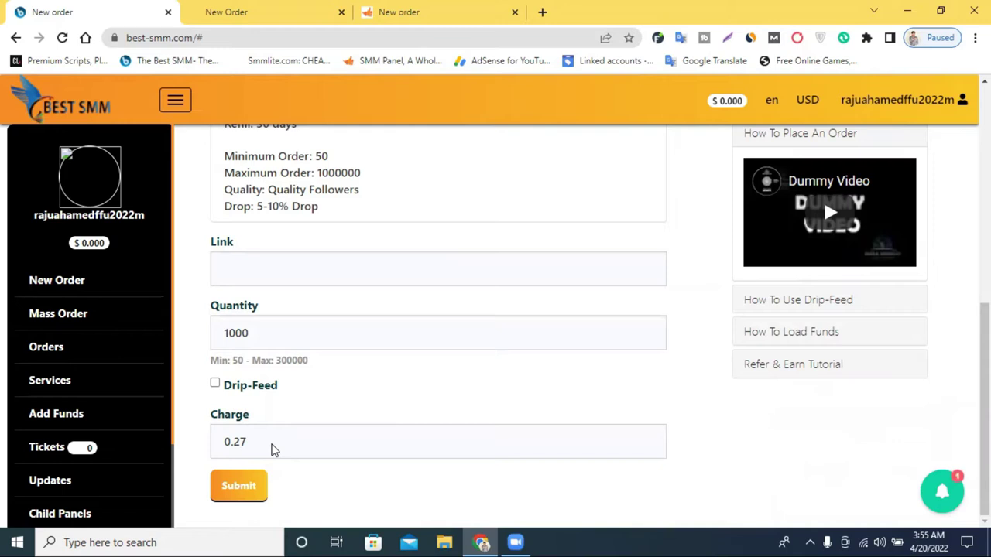
pyautogui.scroll(5, 273, 448)
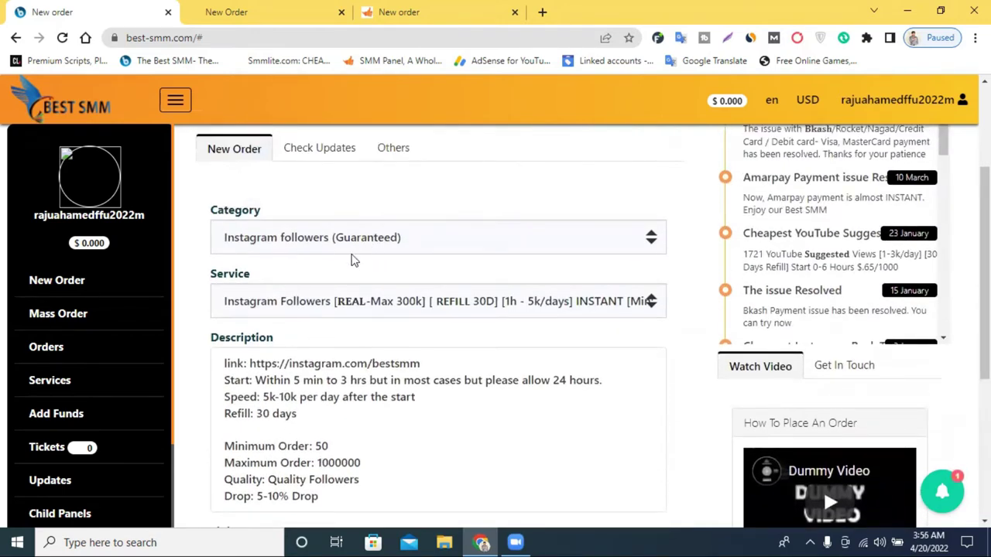
# - Switch to the smmlite.com tab and set its order category to Instagram Followers [ Guaranteed ]
pyautogui.click(248, 12)
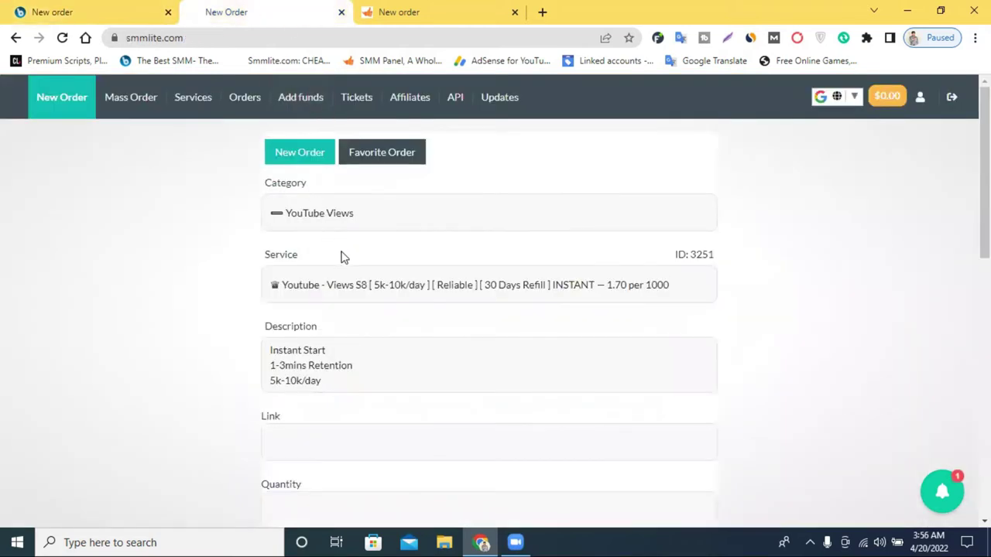
pyautogui.click(328, 213)
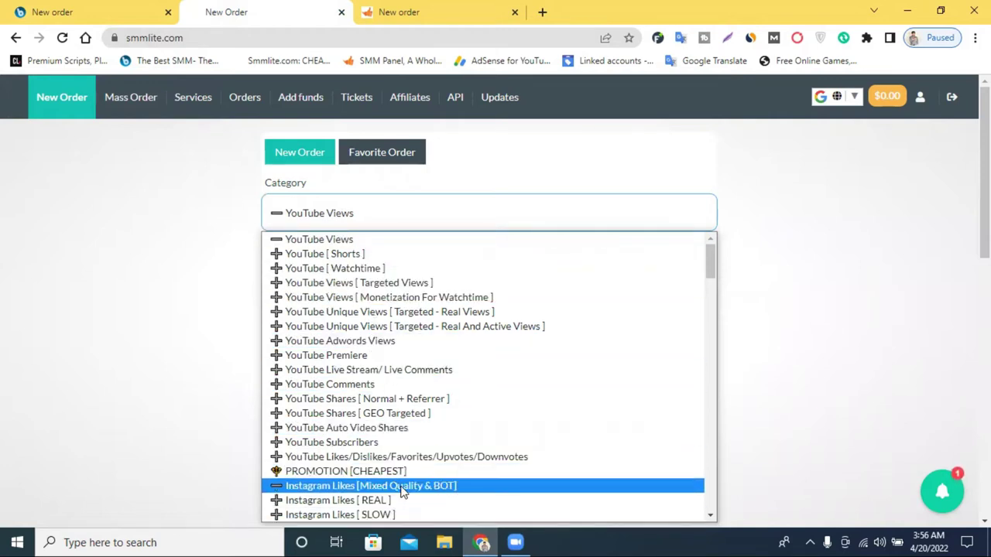
pyautogui.scroll(-3, 400, 478)
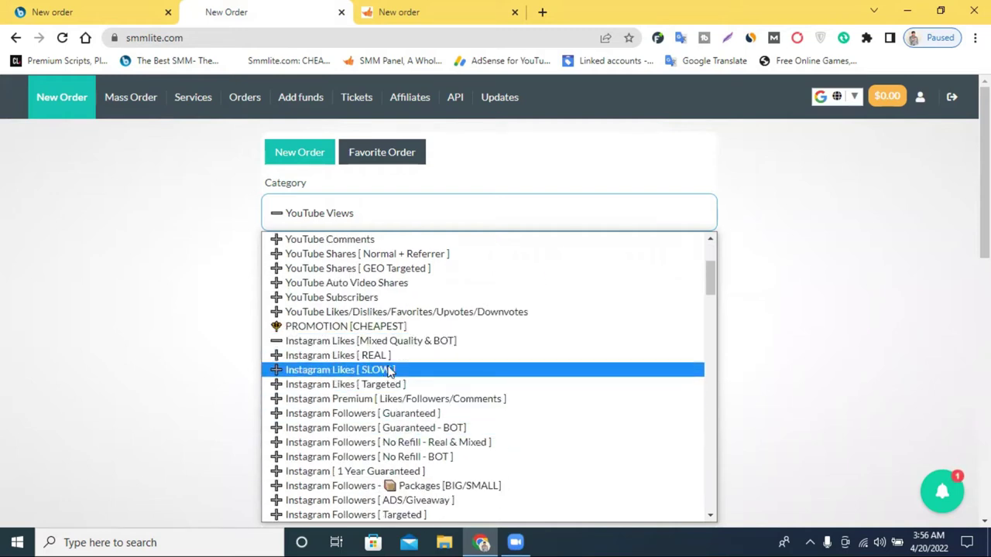
pyautogui.click(422, 416)
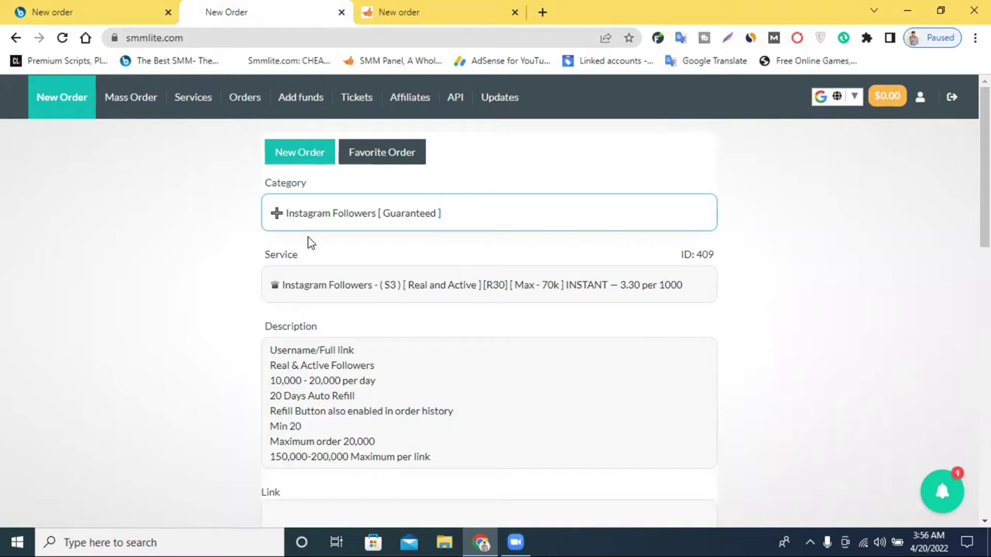
# - Set the quantity of the smmlite.com Instagram followers order to 1000
pyautogui.scroll(-2, 307, 243)
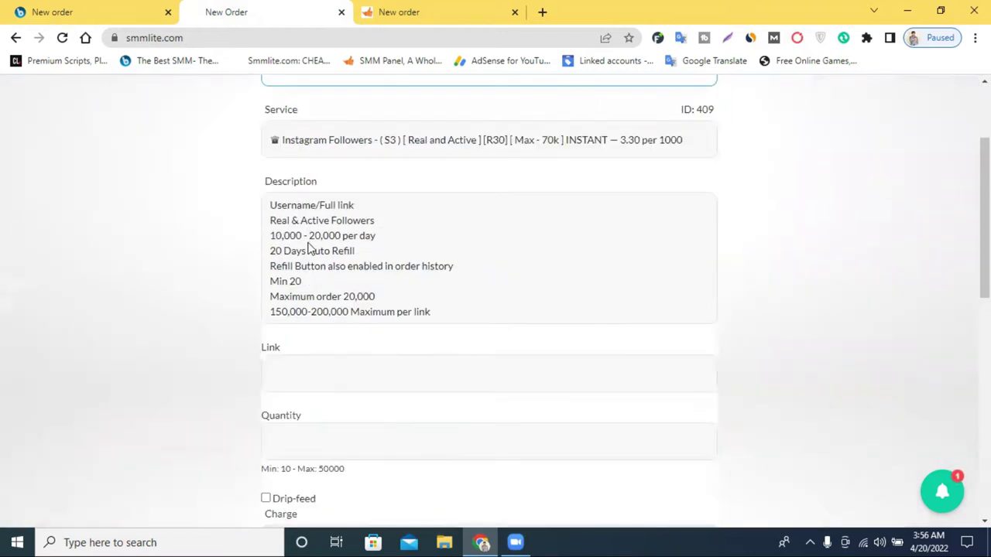
pyautogui.scroll(1, 334, 334)
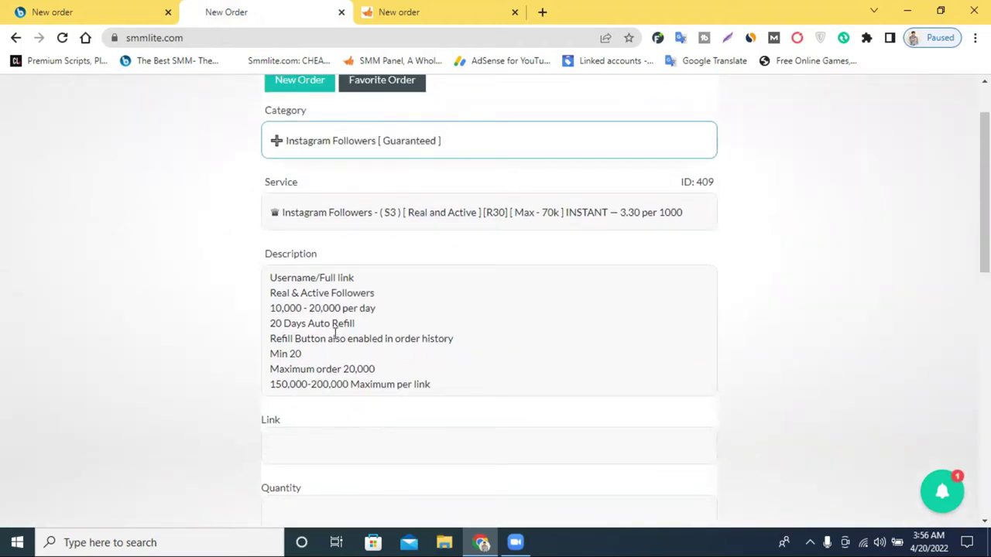
pyautogui.scroll(-3, 335, 332)
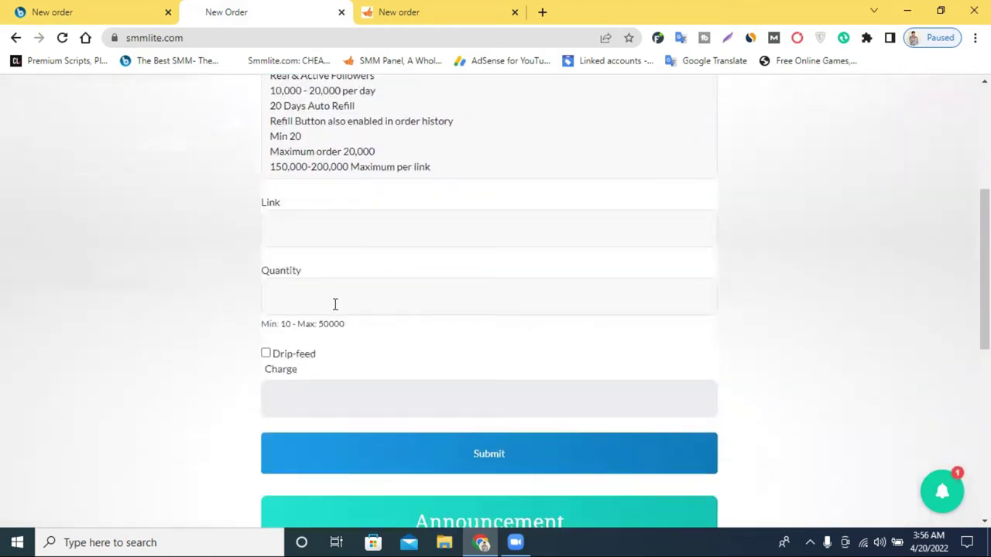
pyautogui.click(335, 303)
pyautogui.click(325, 332)
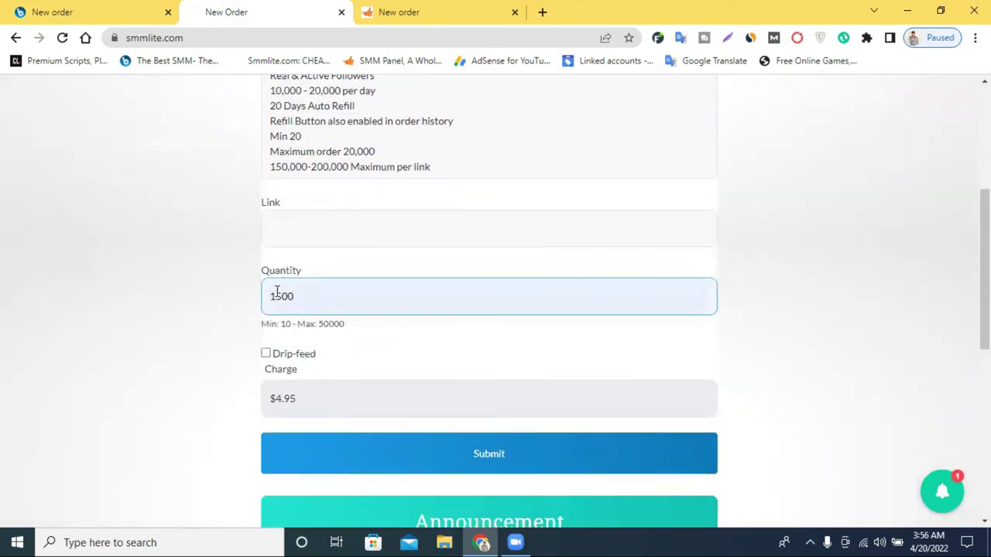
pyautogui.moveTo(275, 295); pyautogui.dragTo(281, 295)
pyautogui.write('0')
pyautogui.click(150, 348)
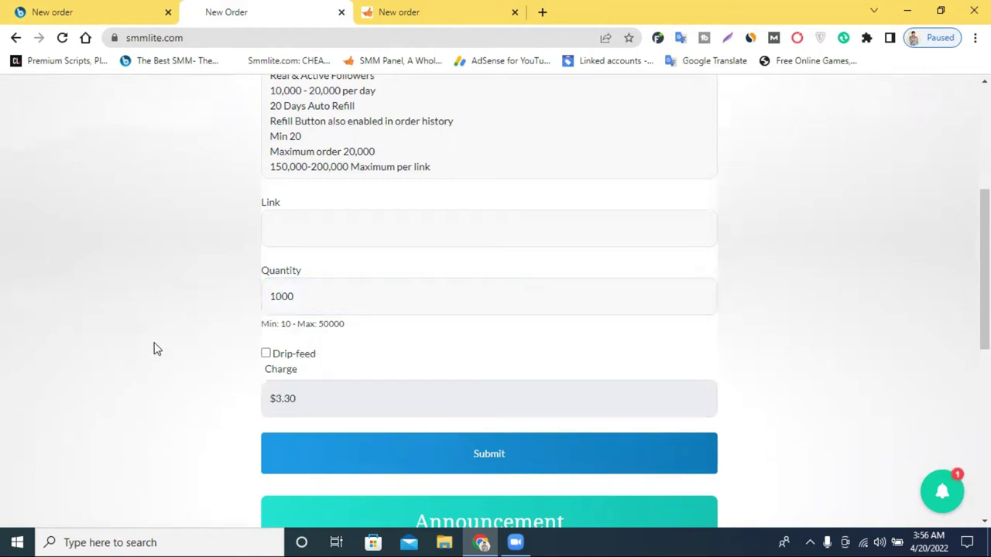
# - Check the smmlite.com service details and the charge for 1000 Instagram followers
pyautogui.click(326, 310)
pyautogui.scroll(2, 325, 310)
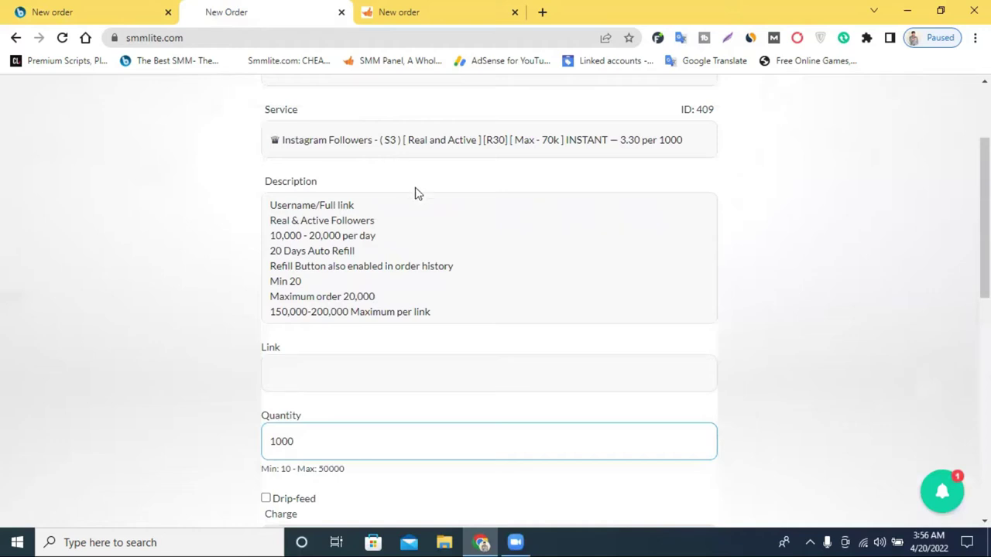
pyautogui.scroll(-1, 411, 348)
pyautogui.scroll(-2, 411, 347)
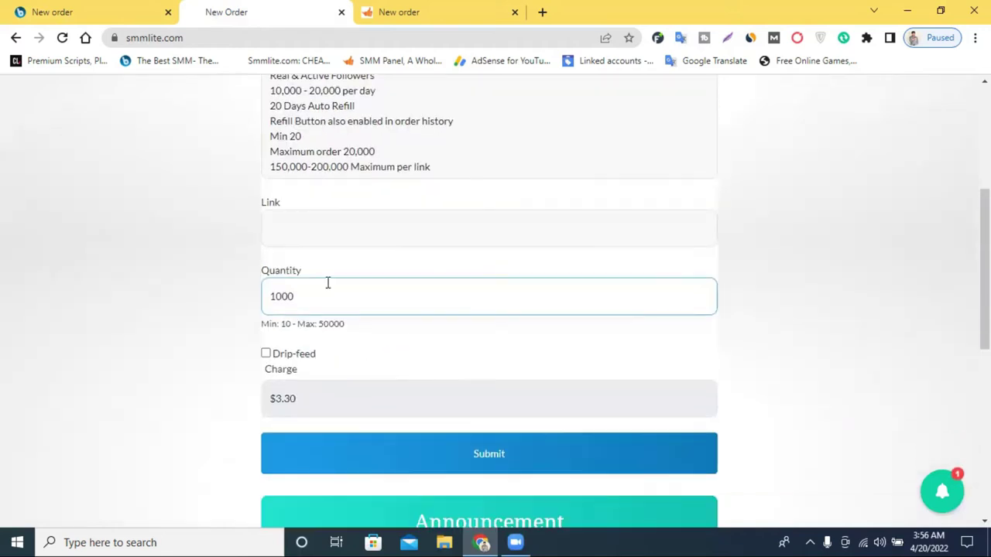
pyautogui.moveTo(305, 403); pyautogui.dragTo(272, 403)
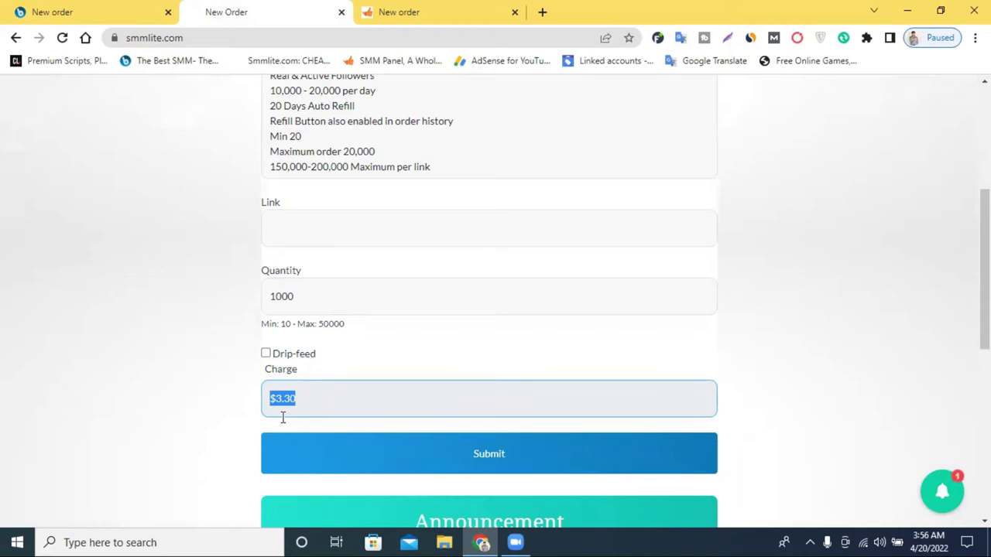
pyautogui.click(172, 353)
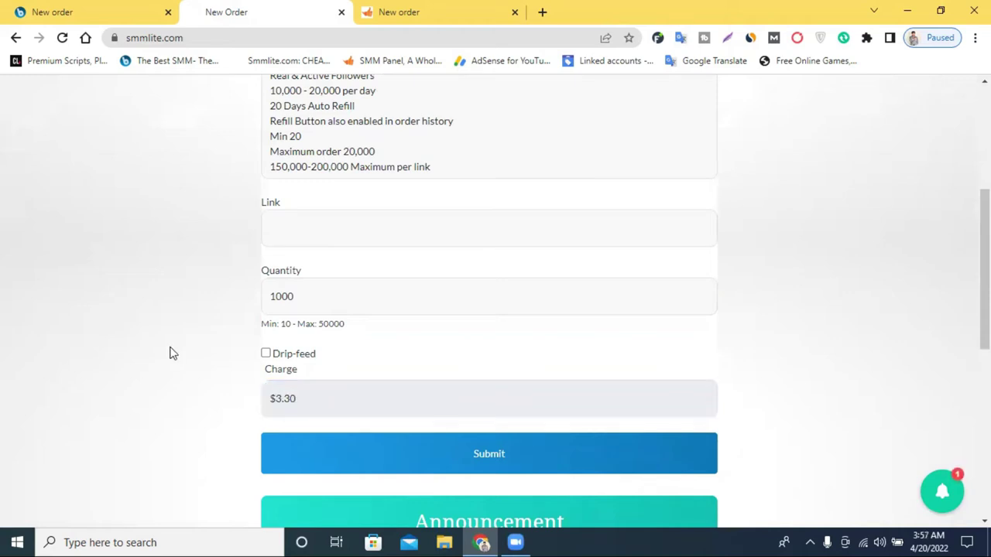
# - Compare the Instagram followers charge on the fiverr99.com tab with the charge on best-smm.com
pyautogui.click(451, 8)
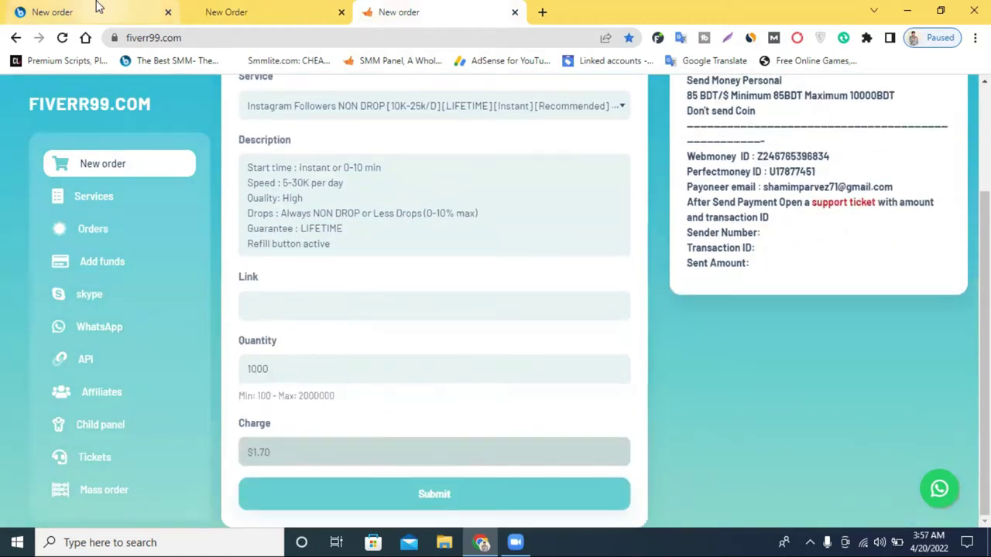
pyautogui.click(98, 8)
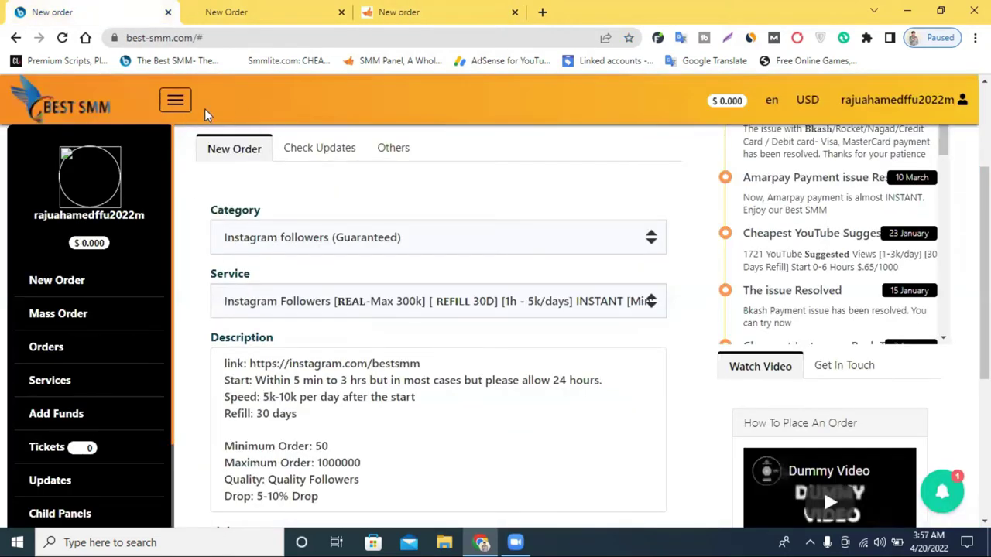
pyautogui.scroll(-3, 553, 420)
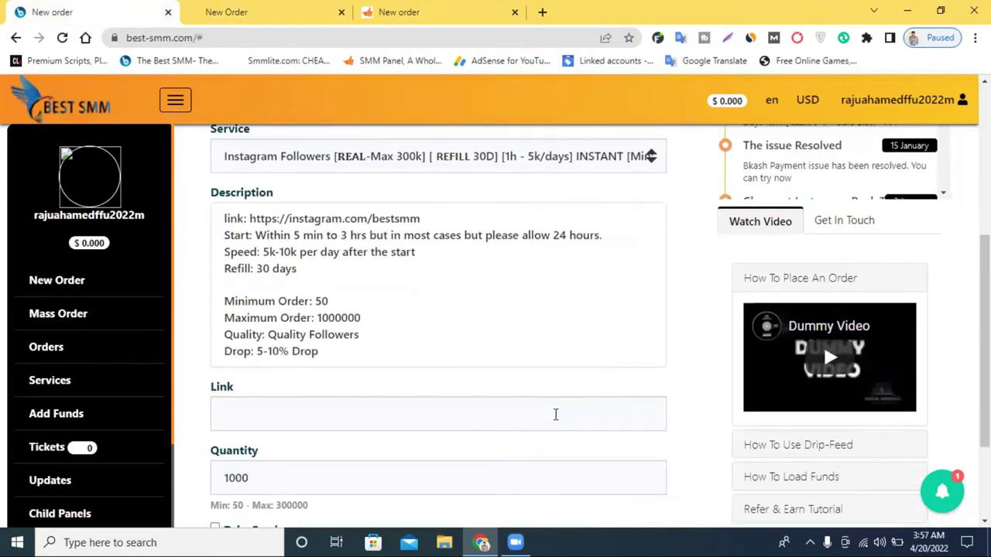
pyautogui.scroll(-1, 555, 414)
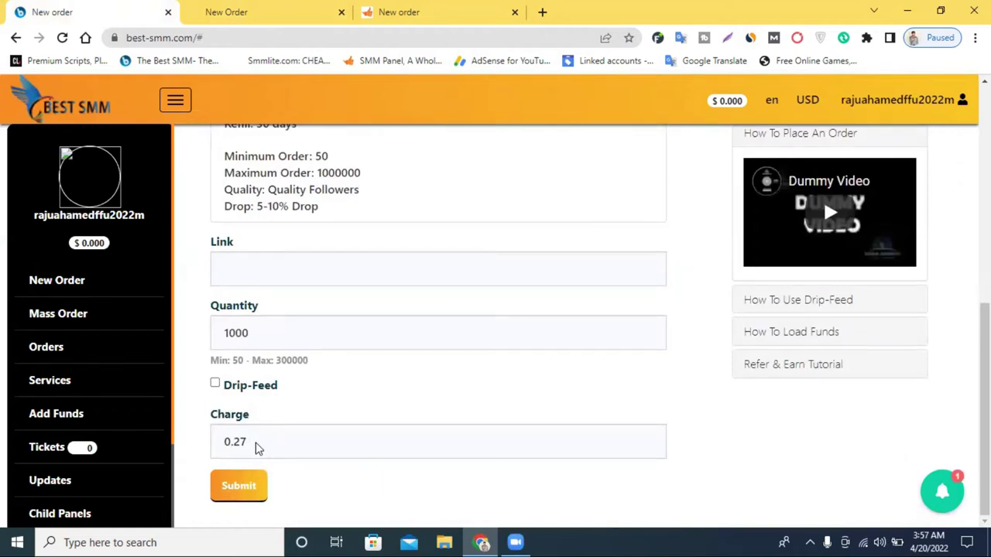
# - Review the best-smm.com service description, quantity and charge for 1000 Instagram followers
pyautogui.scroll(4, 444, 405)
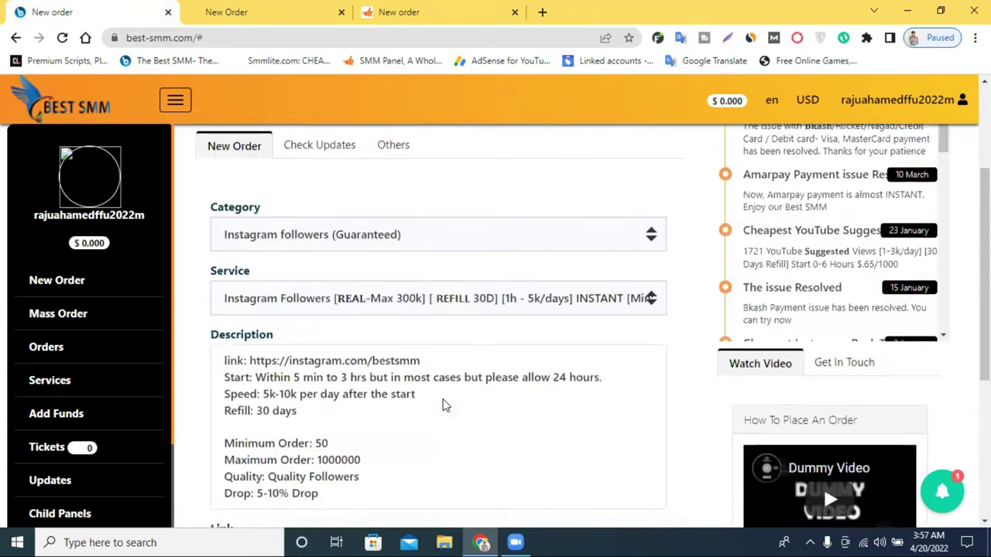
pyautogui.scroll(-4, 451, 393)
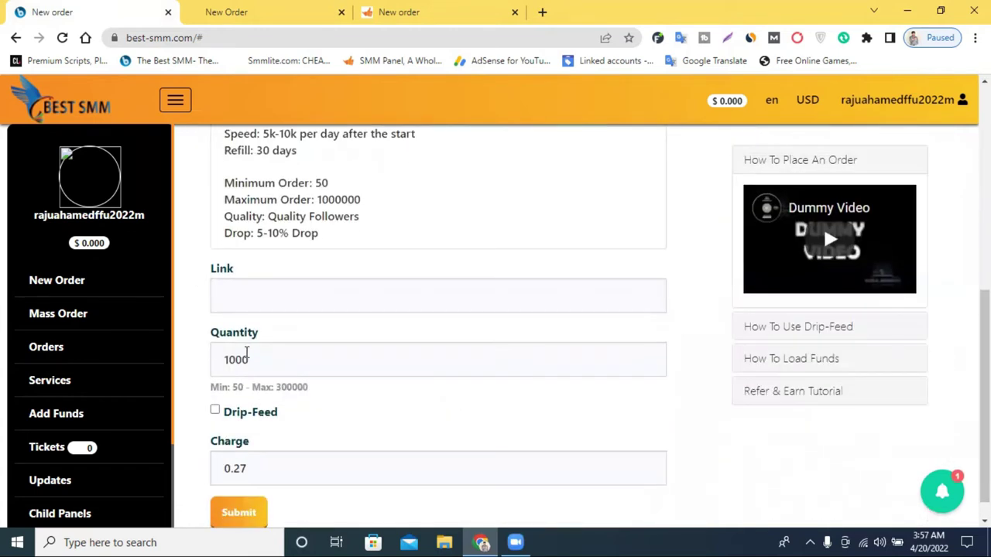
pyautogui.scroll(-1, 263, 353)
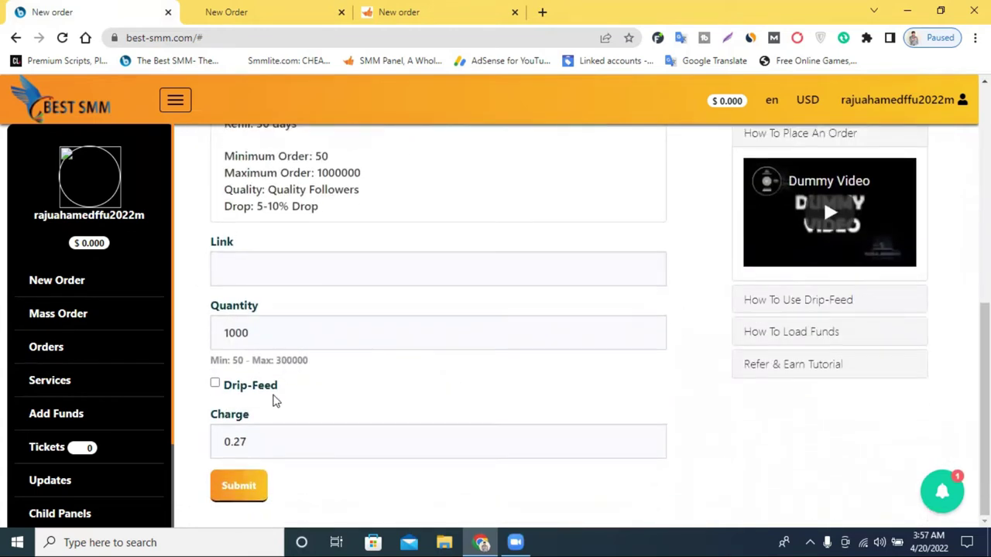
pyautogui.moveTo(250, 447); pyautogui.dragTo(234, 447)
# - Compare the charges for 1000 Instagram followers on the smmlite.com and fiverr99.com order pages
pyautogui.click(238, 9)
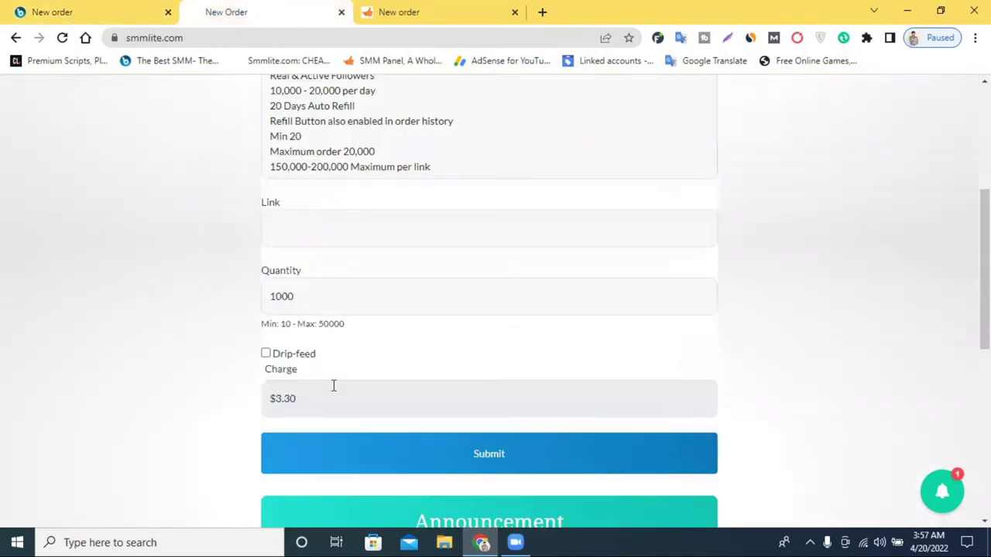
pyautogui.moveTo(297, 400); pyautogui.dragTo(274, 402)
pyautogui.click(229, 396)
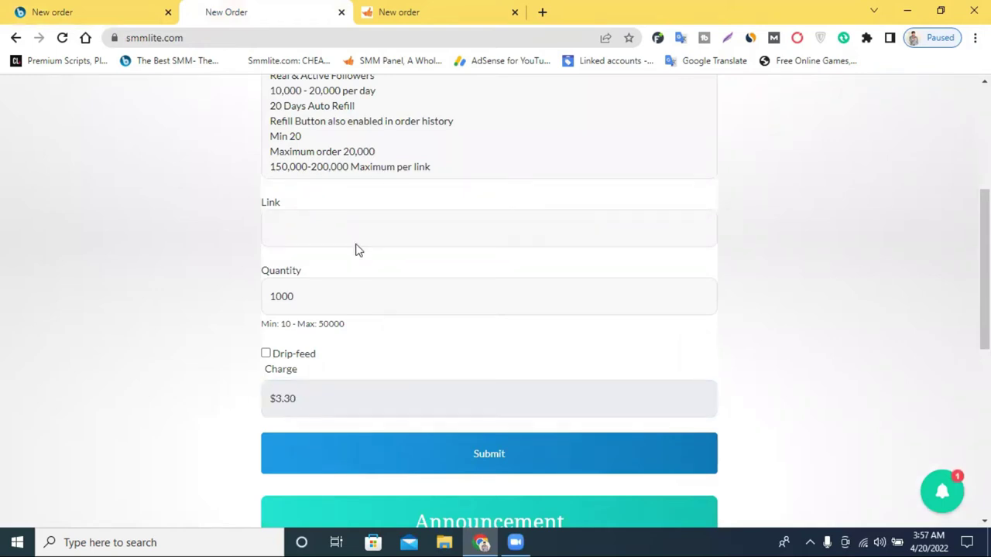
pyautogui.click(420, 11)
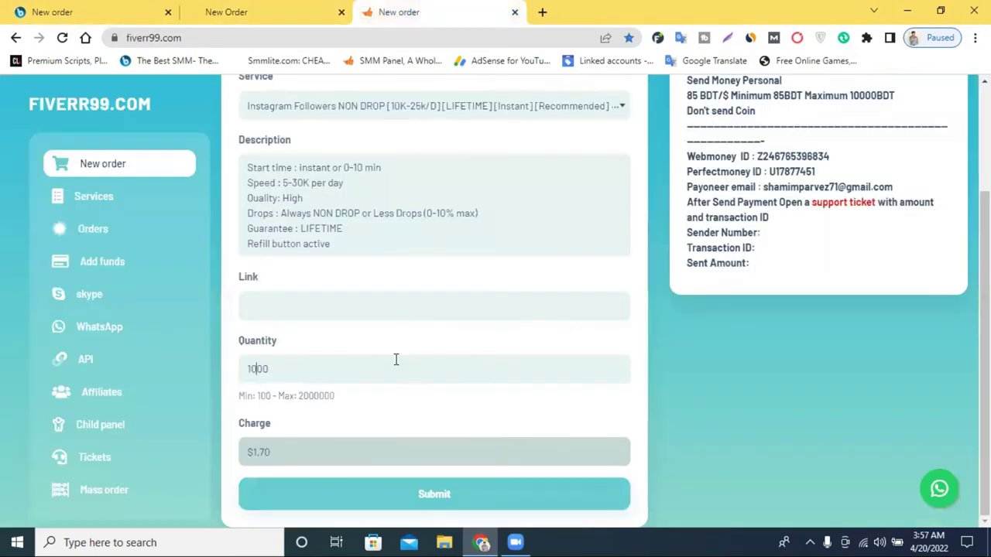
pyautogui.tripleClick(314, 453)
pyautogui.click(283, 18)
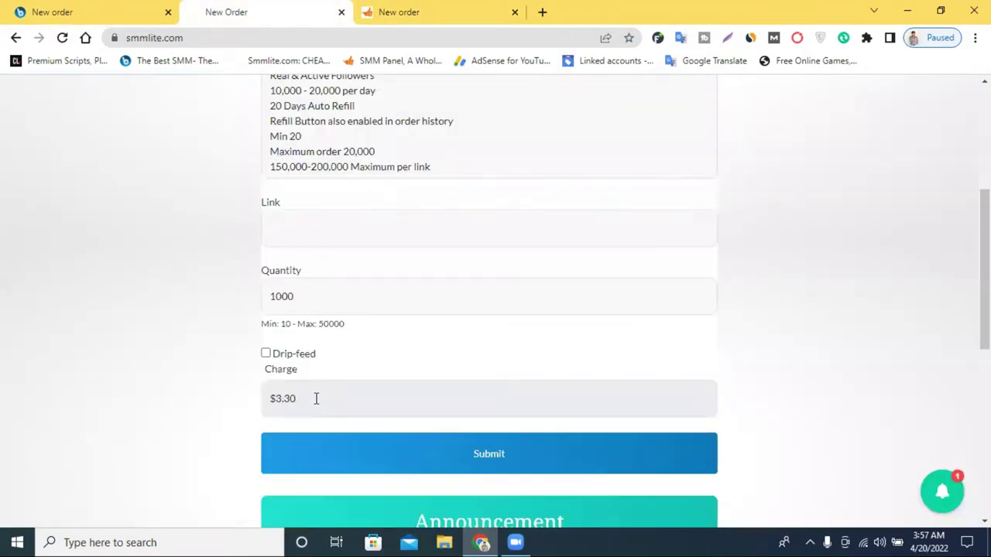
# - Return to the best-smm.com order page and recheck its charge and service description
pyautogui.click(129, 12)
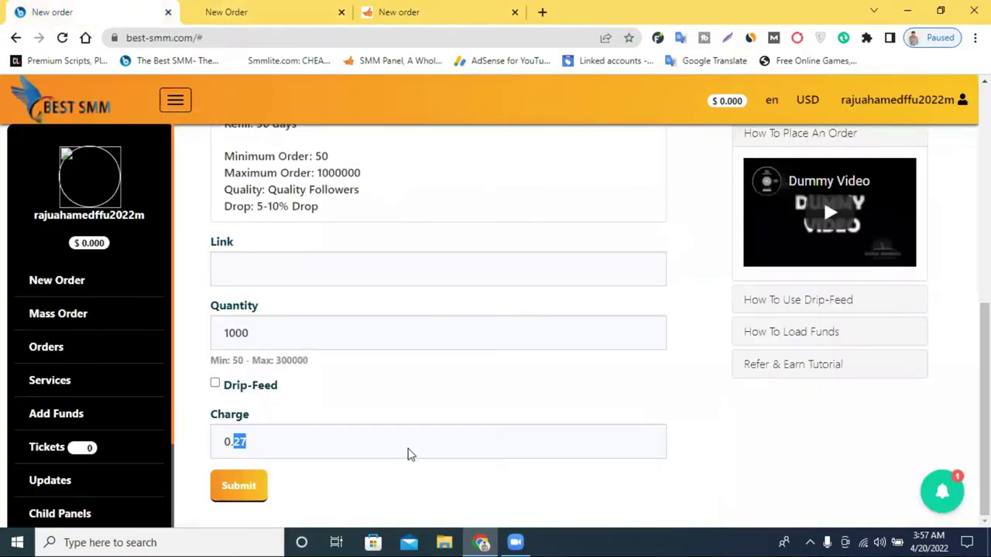
pyautogui.click(355, 502)
pyautogui.scroll(2, 371, 472)
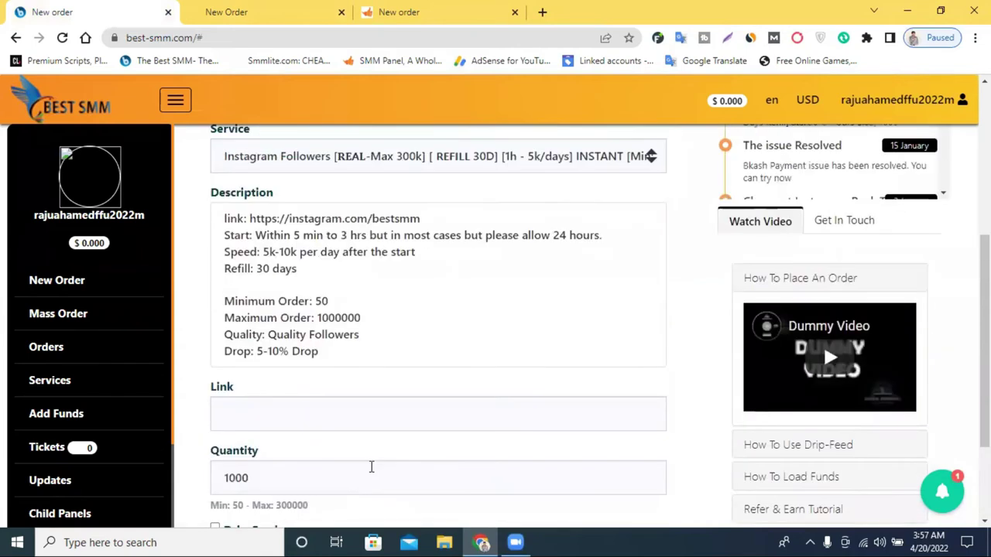
pyautogui.scroll(2, 372, 472)
pyautogui.scroll(3, 370, 472)
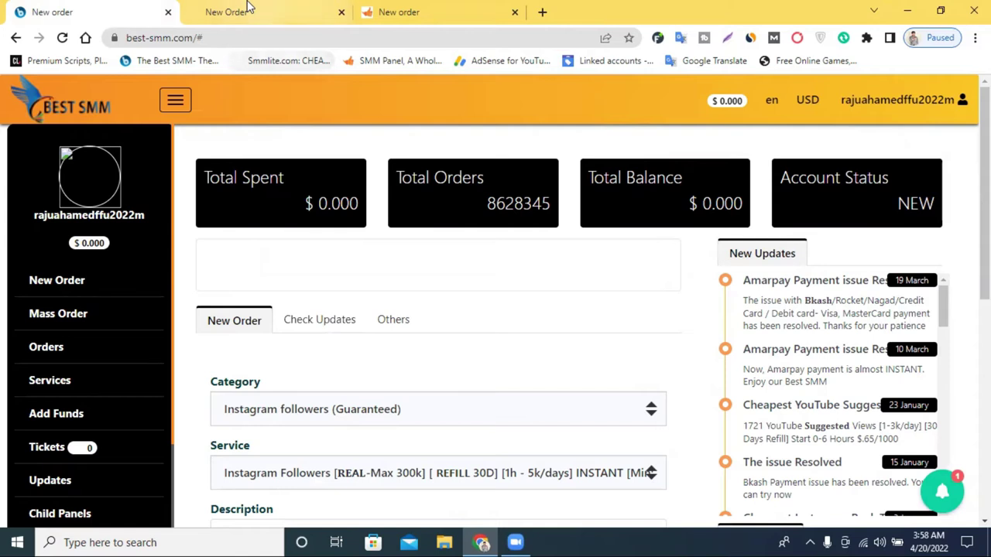
# - Look at the fiverr99.com and smmlite.com order pages once more and return to best-smm.com
pyautogui.click(403, 11)
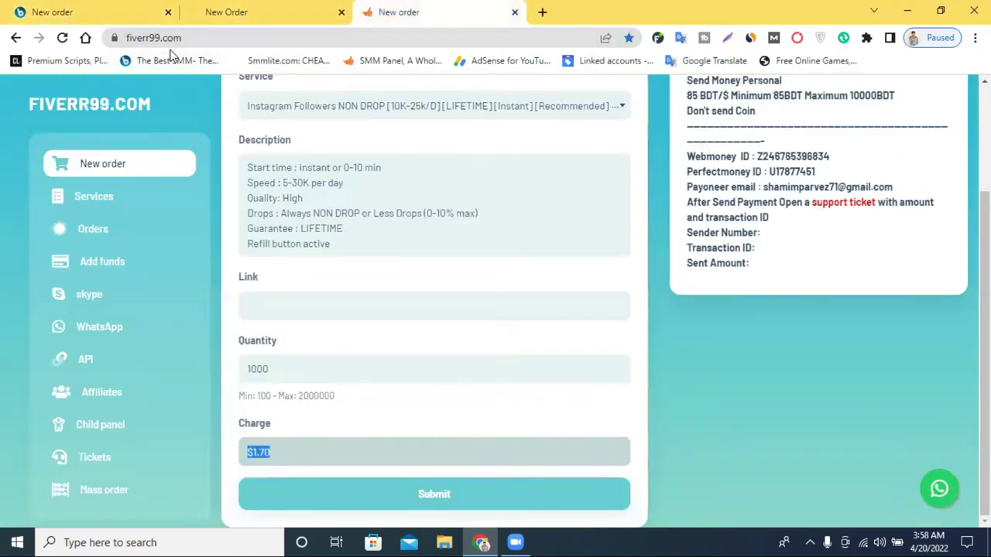
pyautogui.click(241, 12)
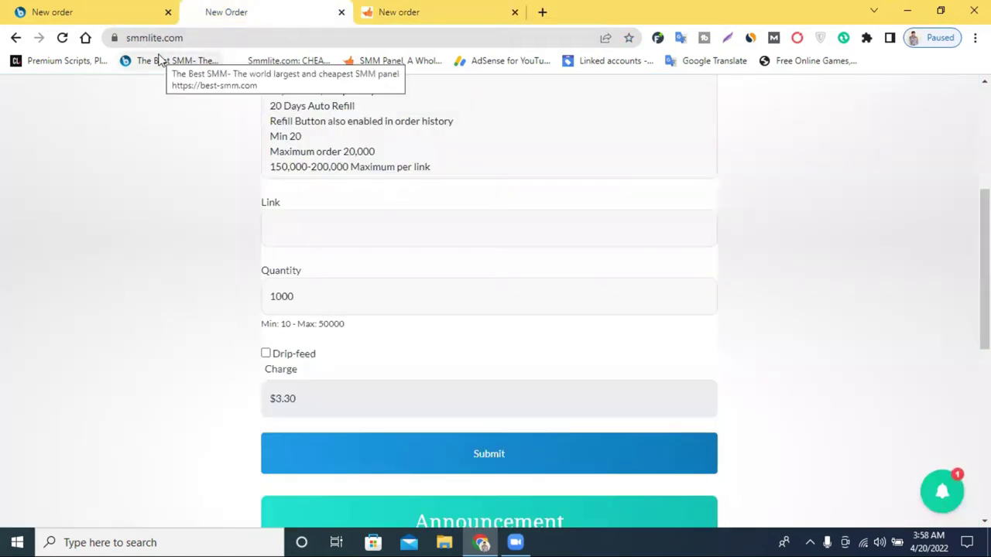
pyautogui.click(151, 10)
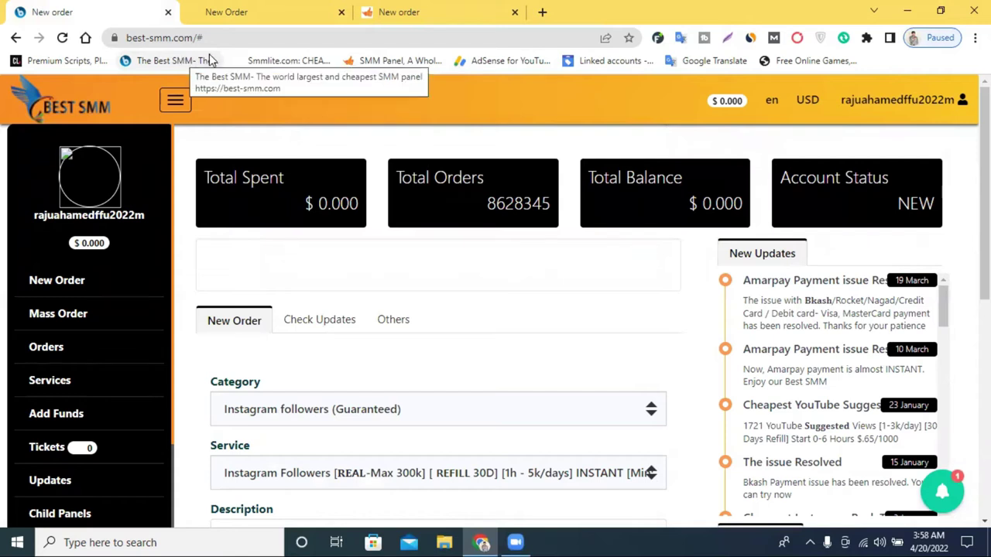
# - Close the smmlite.com and fiverr99.com tabs, keeping only best-smm.com open
pyautogui.click(340, 13)
pyautogui.click(342, 14)
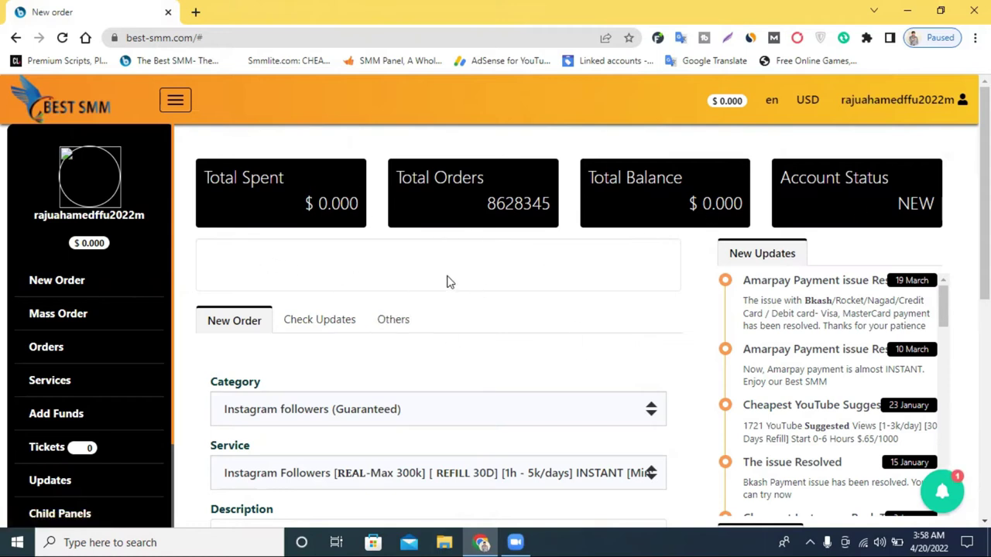
# - Open a fresh New Order page on best-smm.com and look over its order form
pyautogui.scroll(-3, 449, 281)
pyautogui.scroll(3, 572, 295)
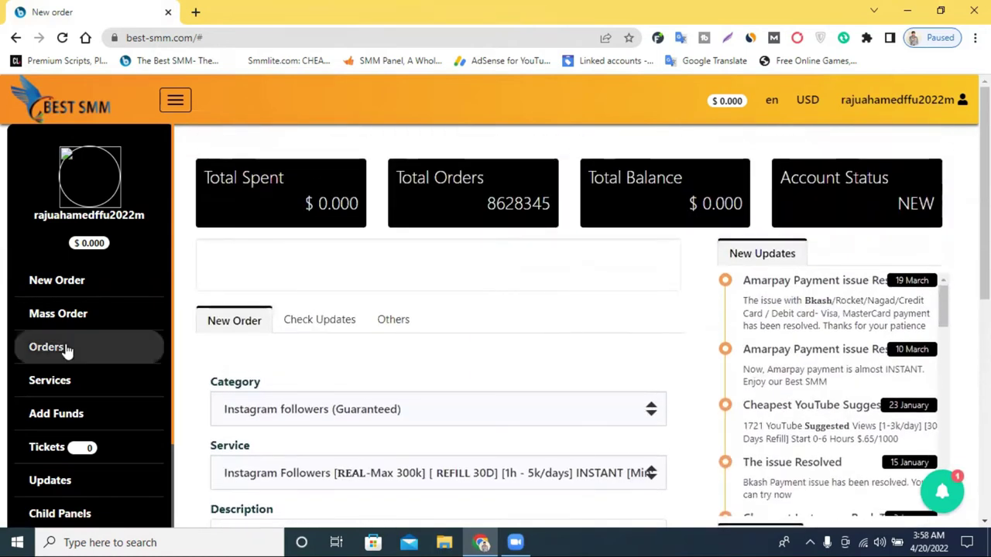
pyautogui.click(58, 284)
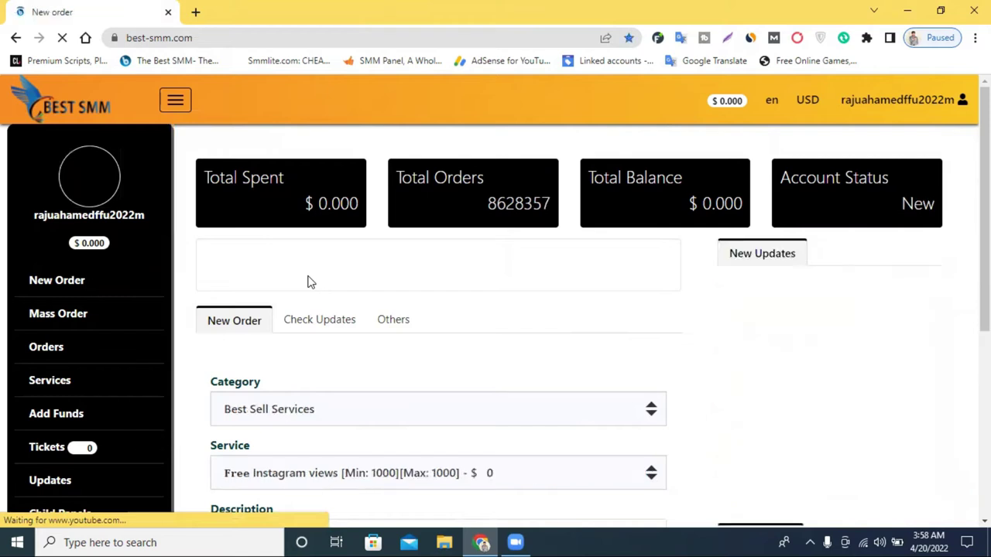
pyautogui.scroll(-4, 307, 282)
pyautogui.scroll(3, 309, 283)
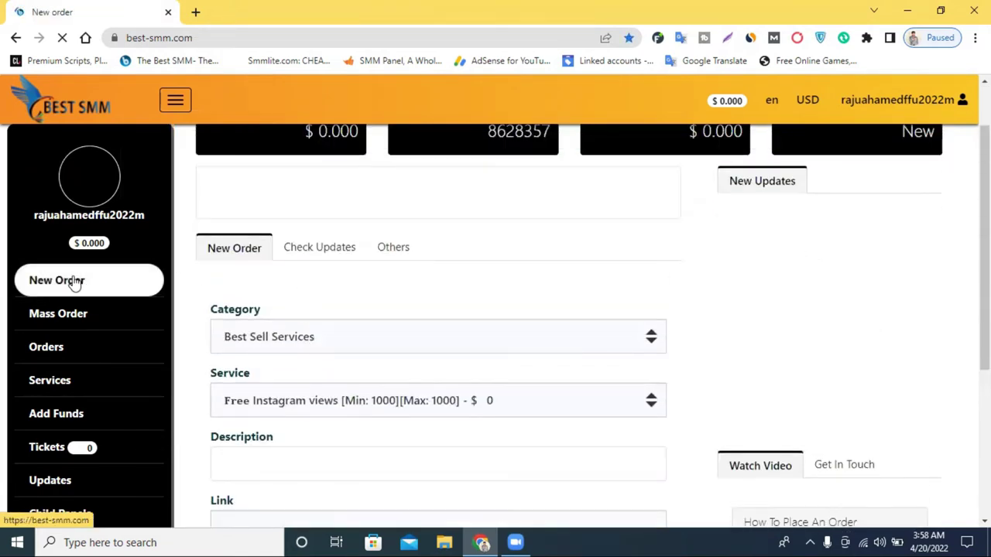
# - Open the best-smm.com order history and view the Pending, In Progress and Completed orders
pyautogui.click(56, 354)
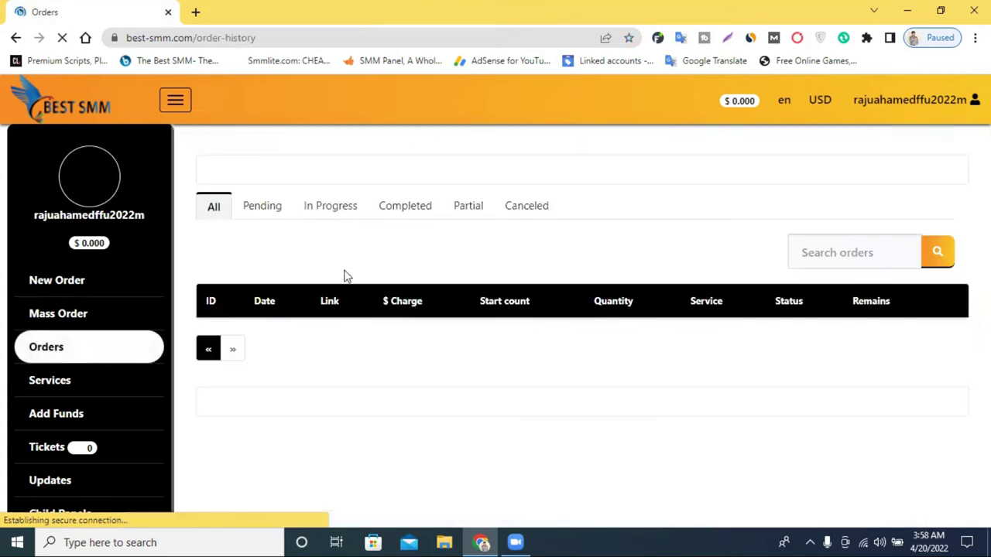
pyautogui.click(263, 208)
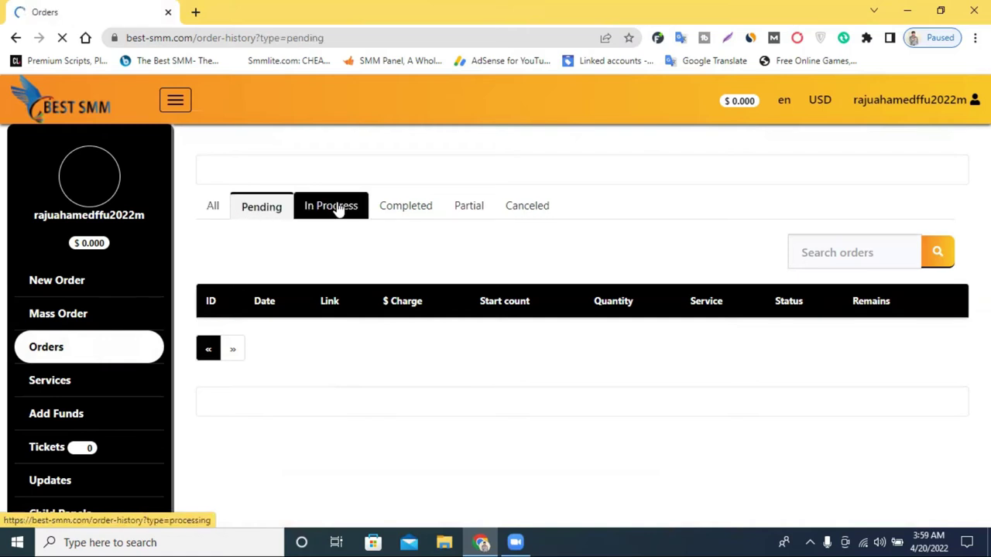
pyautogui.click(339, 207)
pyautogui.click(408, 210)
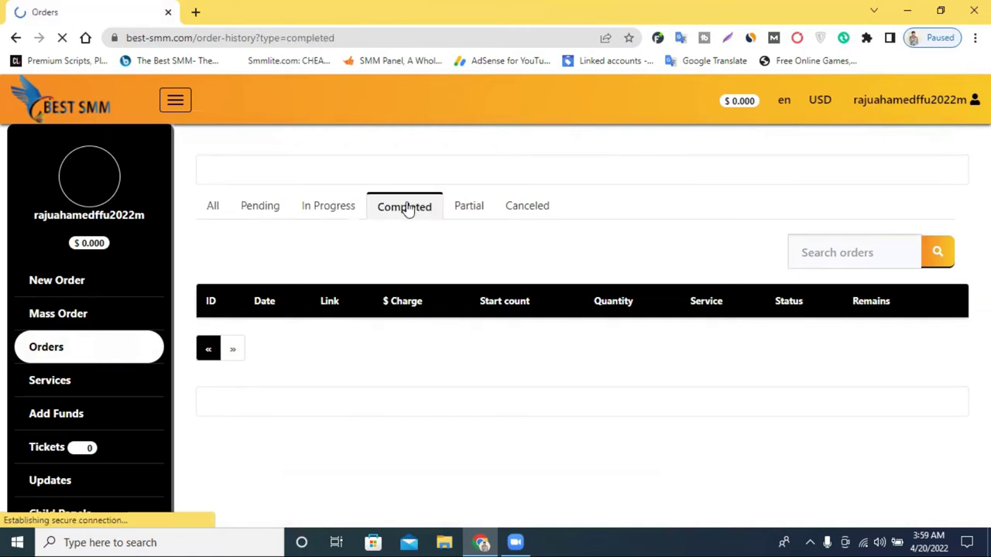
pyautogui.click(457, 216)
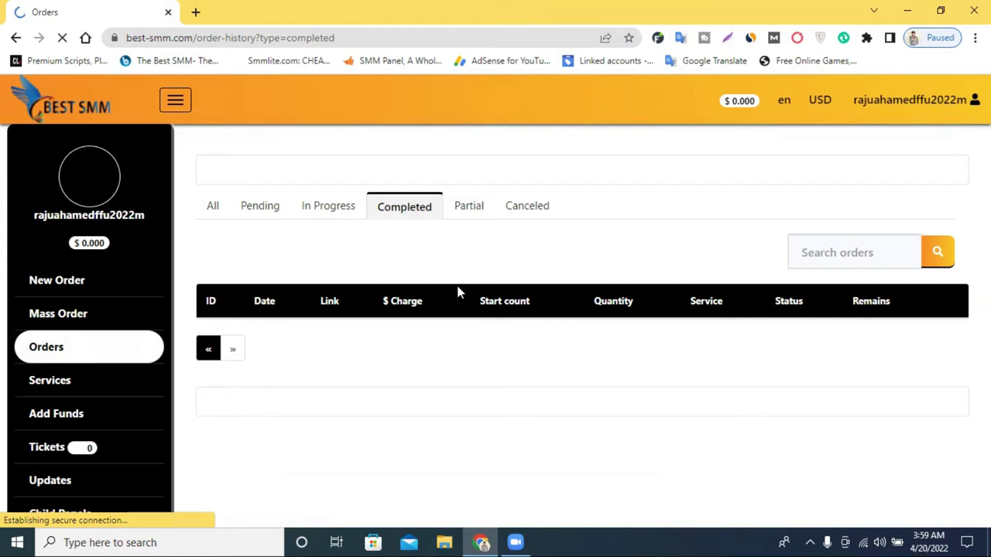